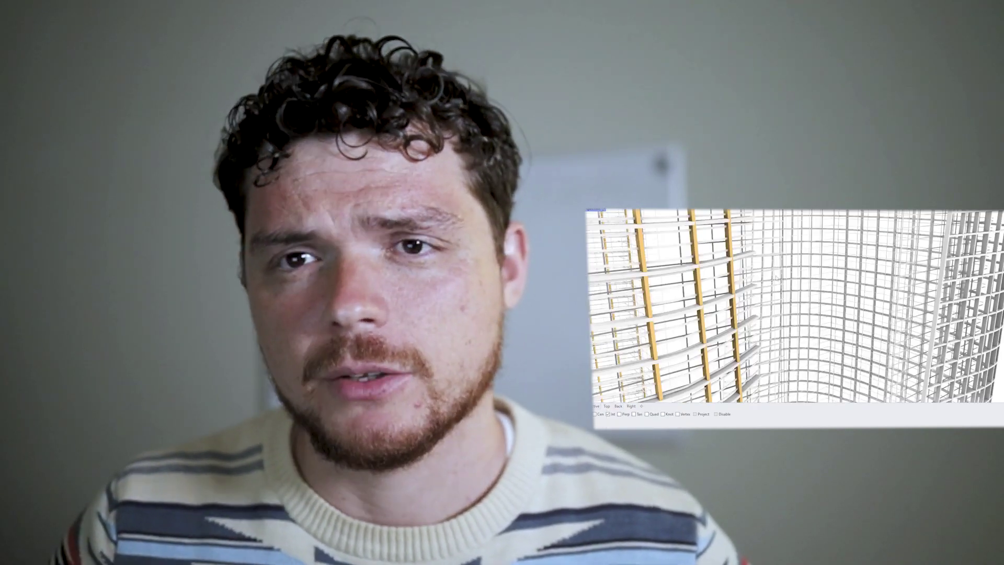
scroll(752, 260, down, 8)
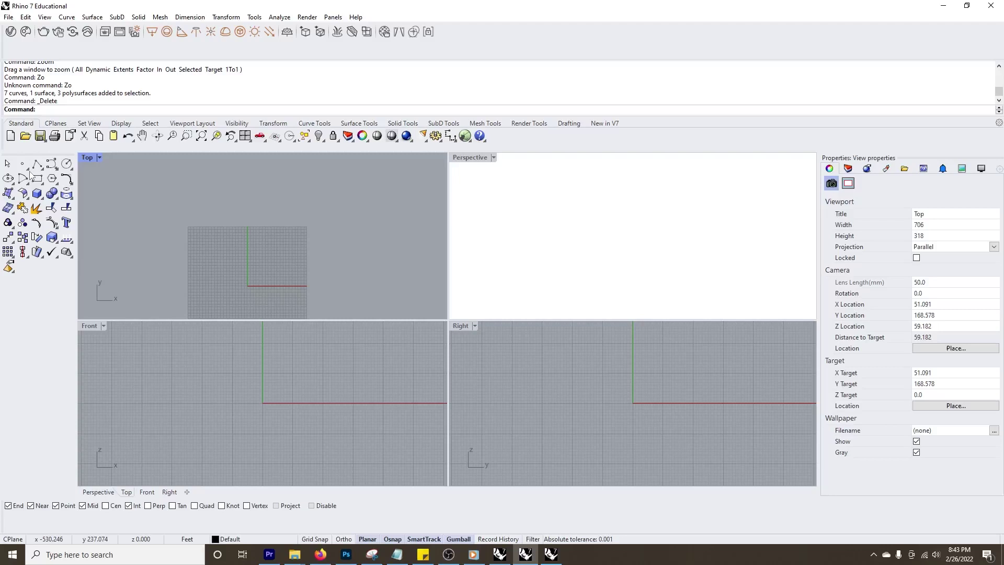
- Draw a vertical line and a horizontal line crossing it near the origin in the Top view, using Polyline
click(35, 164)
scroll(235, 298, up, 3)
click(254, 265)
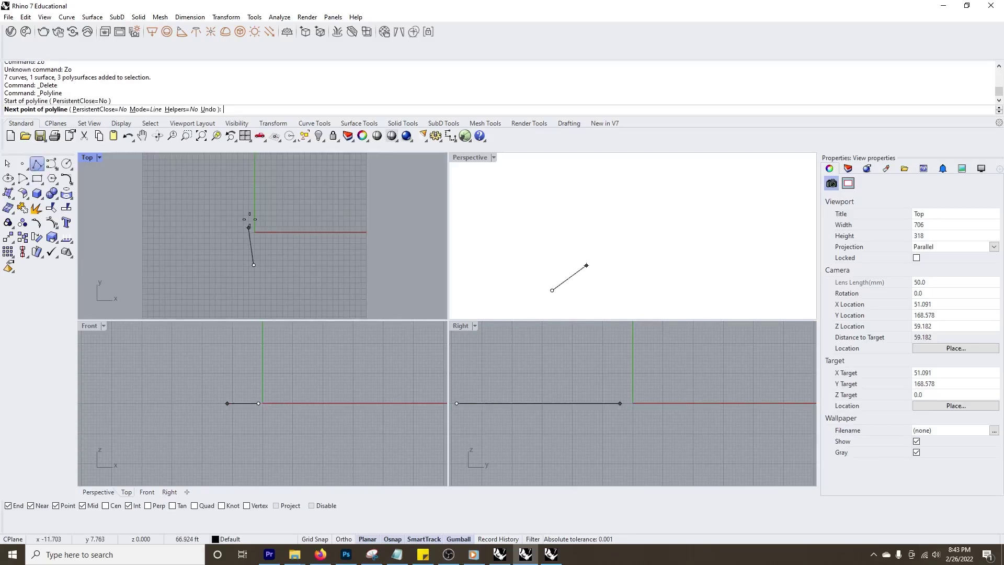
click(253, 197)
key(Return)
key(Return)
click(211, 223)
click(324, 223)
key(Return)
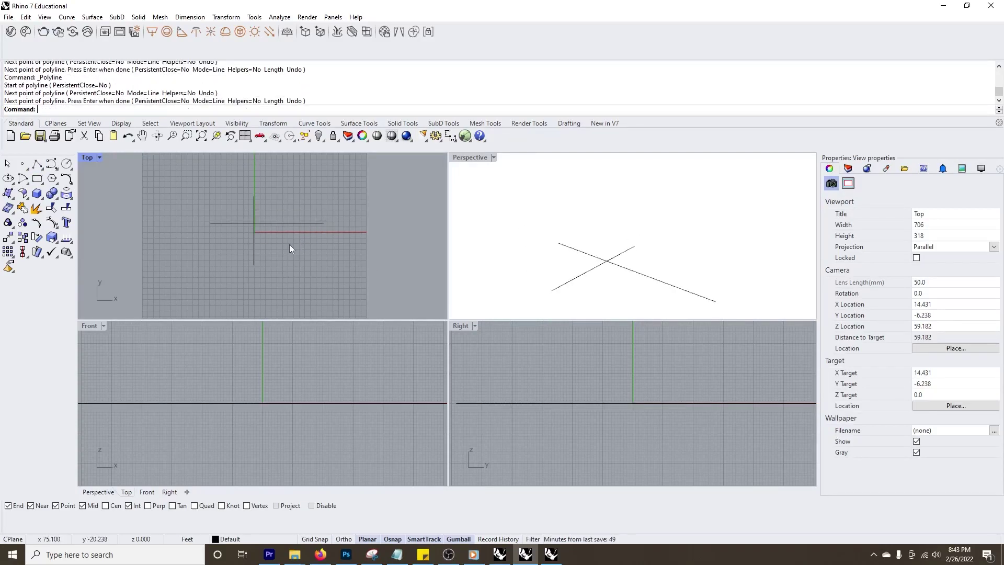
- Trim away the part of the horizontal line that extends beyond the vertical line on its positive X side
click(255, 241)
key(ctrl+t)
click(290, 224)
key(Return)
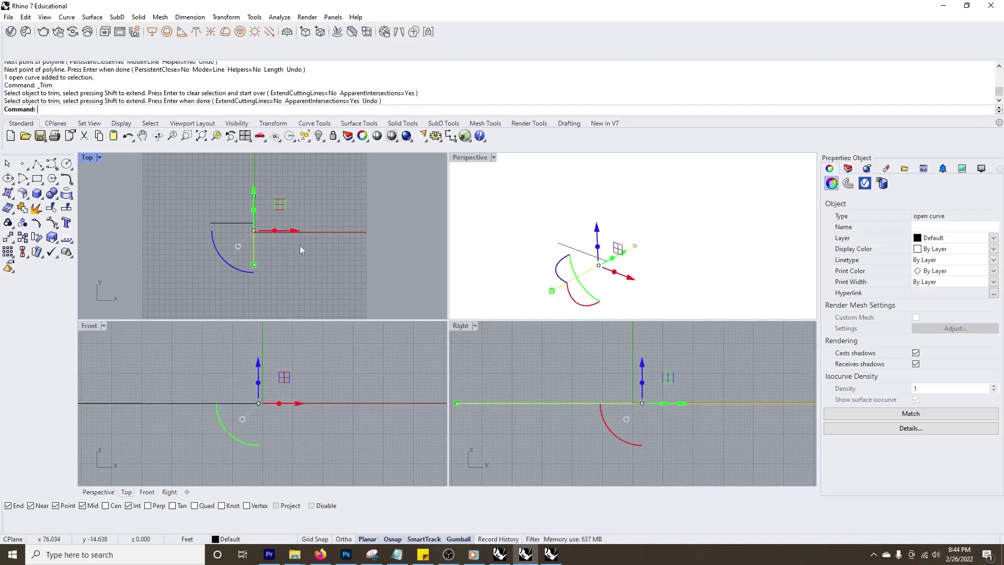
click(307, 254)
- Draw a rectangle below and to the left of the crossing lines in the Top view
click(37, 179)
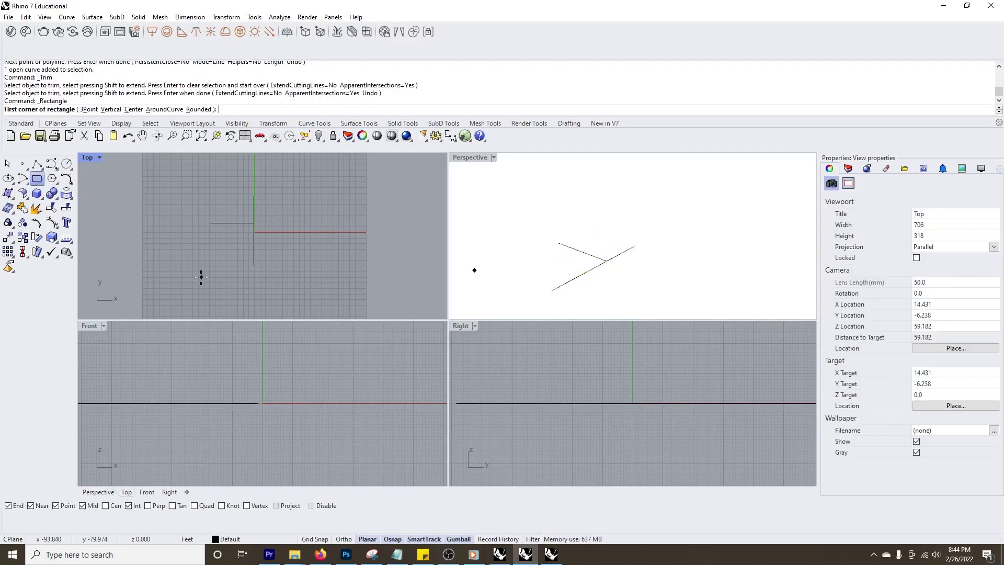
click(182, 256)
click(232, 289)
click(332, 289)
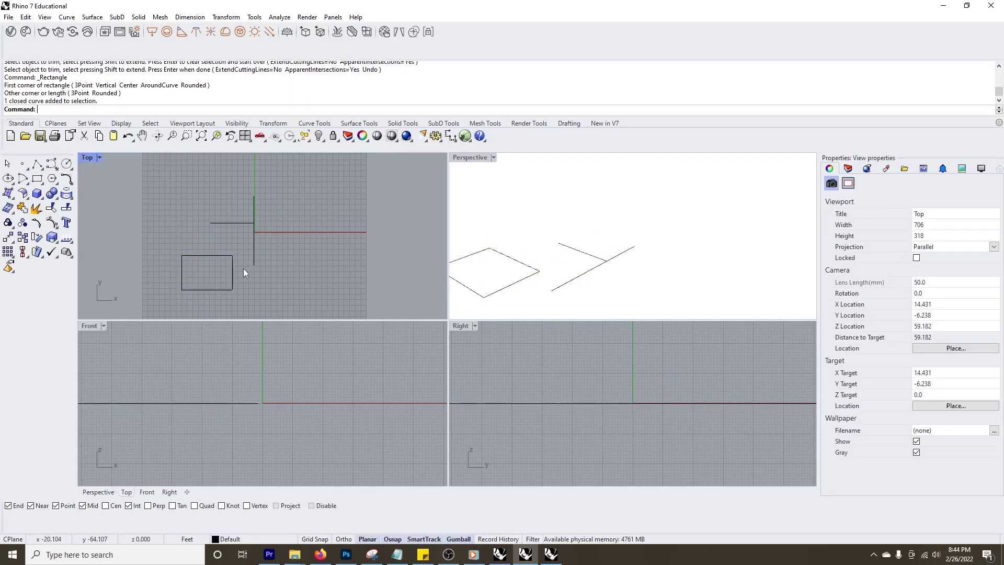
click(233, 269)
text(OffsetSrf)
key(Return)
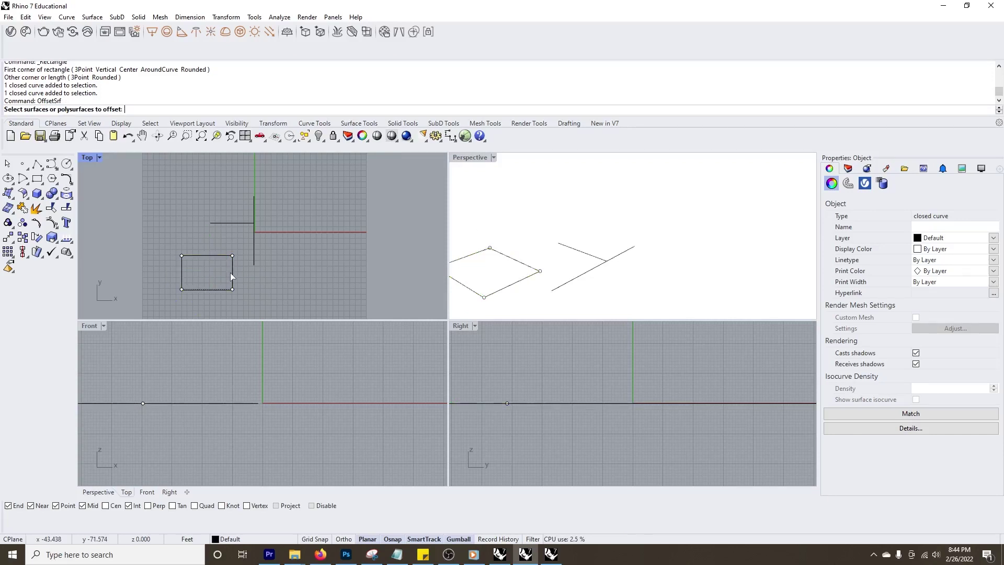
key(Escape)
- Offset the rectangle outward with the Offset command at a distance of 0.0833333 feet
click(230, 273)
click(230, 272)
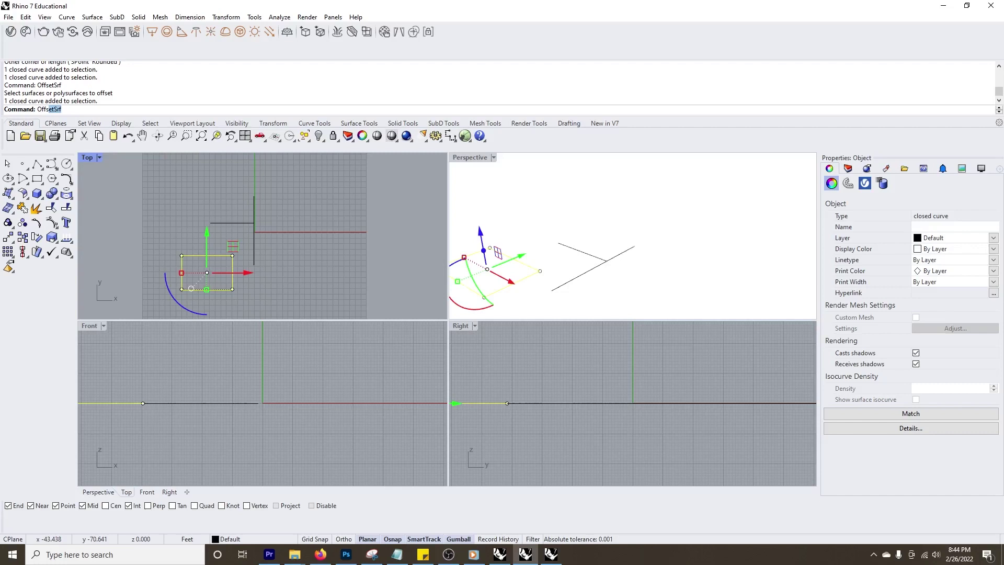
text(Offset)
key(Return)
click(239, 284)
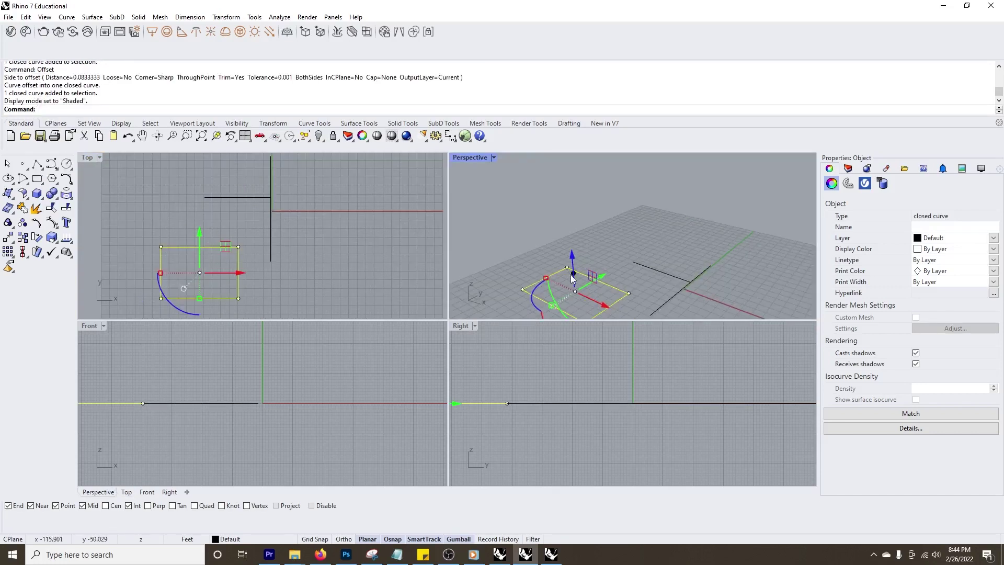
- Extrude the rectangle upward in the shaded Perspective view and cap it into a closed solid box
drag(575, 276, 577, 237)
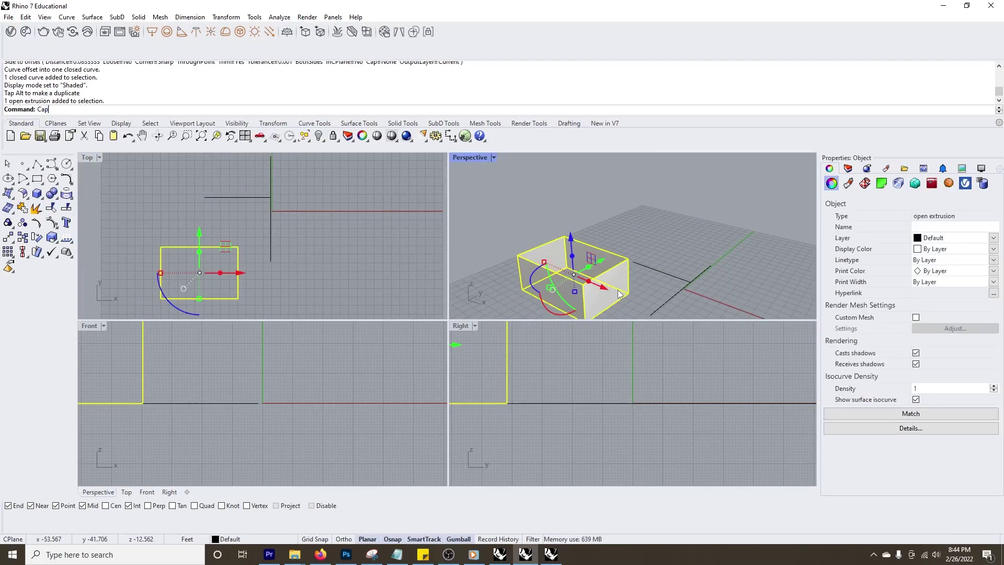
text(Cap)
key(Return)
- Raise the box's top face to make the box taller
click(567, 219)
click(578, 253)
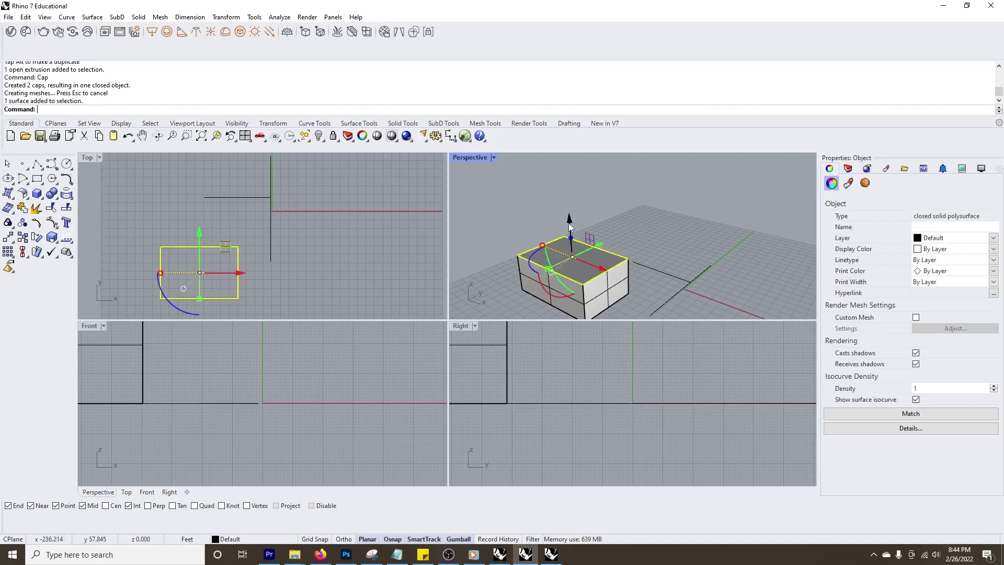
drag(569, 223, 569, 195)
right_drag(675, 236, 650, 215)
key(Escape)
- Extrude the box's end face outward along X to lengthen the box toward the lines
ctrl+shift+click(585, 246)
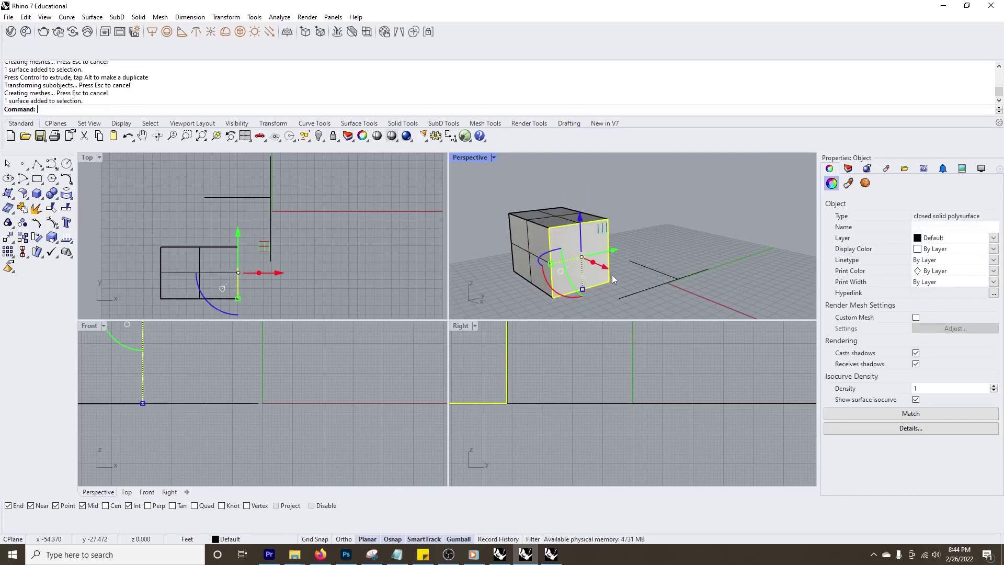
drag(593, 262, 617, 272)
click(684, 231)
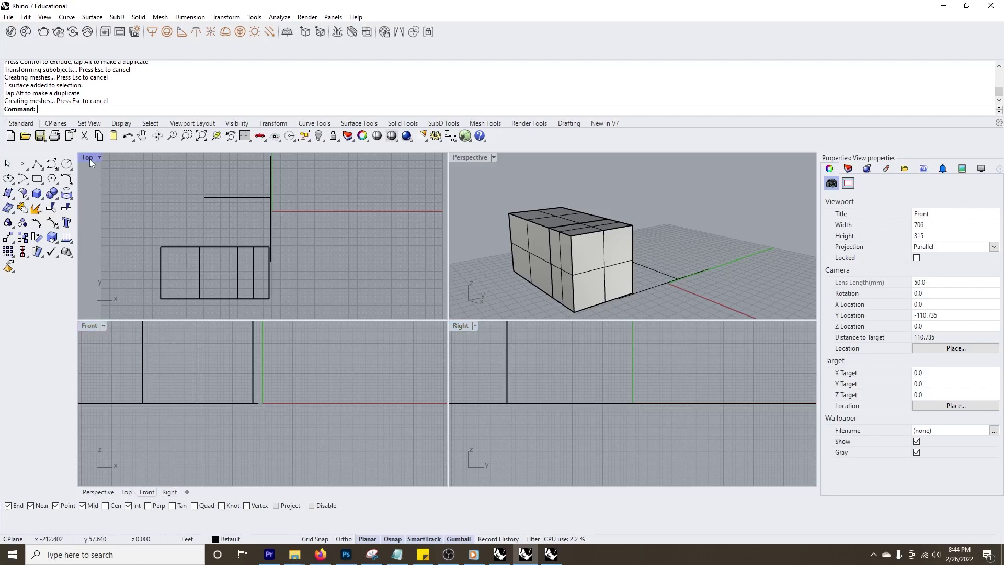
- Draw an arched four-point control-point curve beside the box in the Top view, opening away from the box
click(51, 164)
scroll(194, 282, down, 1)
click(317, 298)
click(277, 256)
click(321, 197)
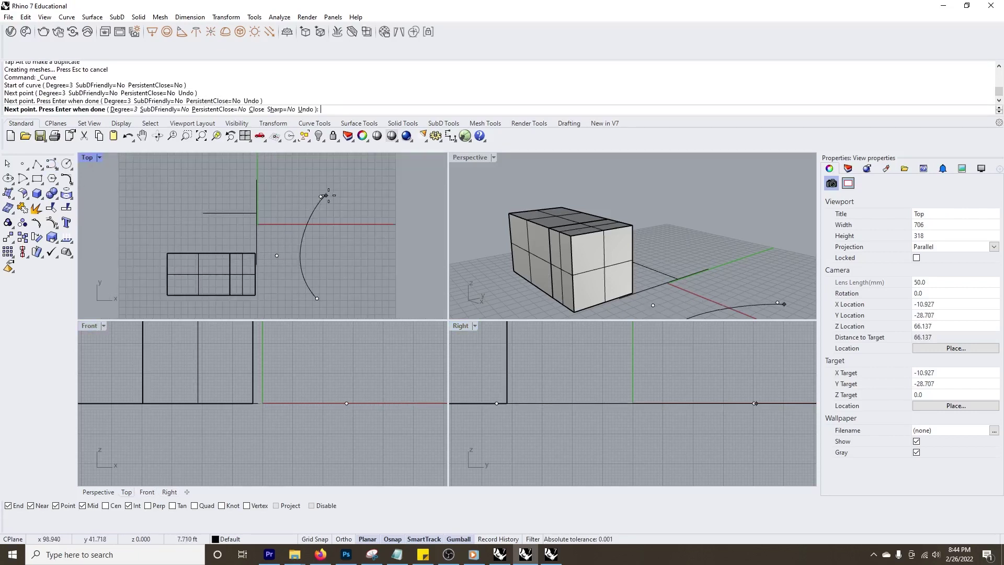
click(369, 247)
key(Return)
- Extrude the arched curve upward into a curved wall surface
scroll(703, 265, down, 3)
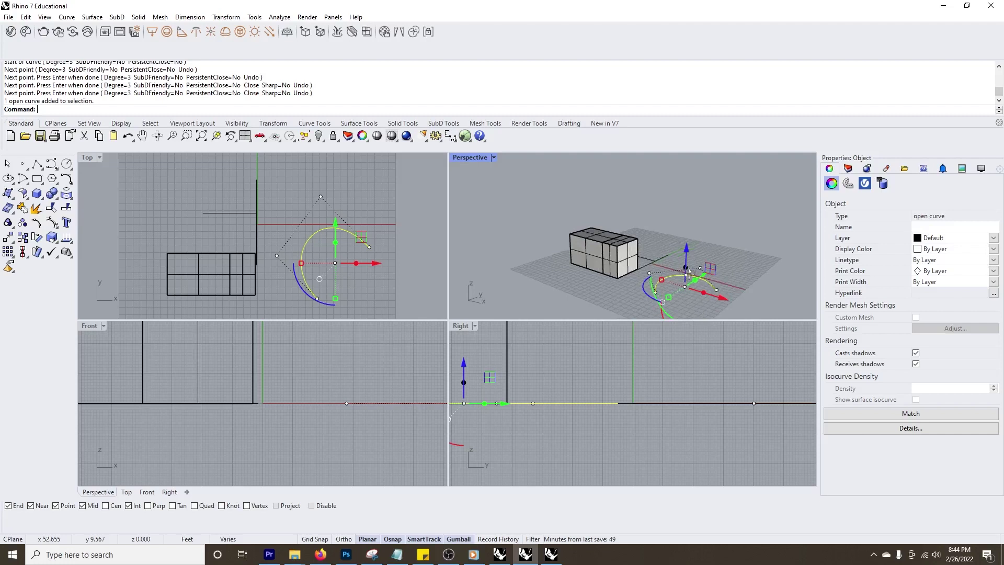
drag(698, 258, 698, 209)
click(774, 255)
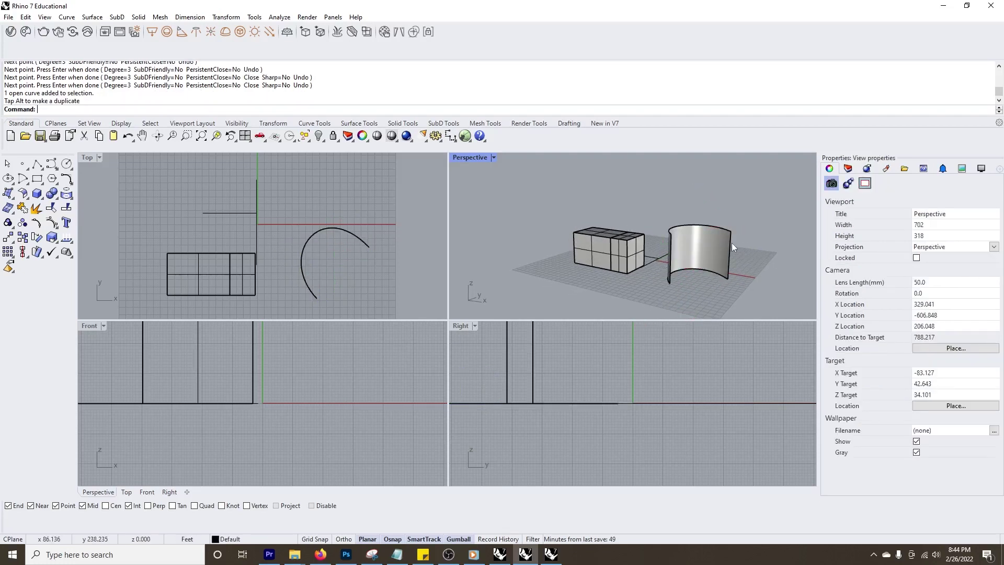
- Move the curved wall's far vertical end edge outward along positive Y to stretch the surface
ctrl+shift+click(732, 243)
right_drag(732, 243, 617, 277)
click(679, 277)
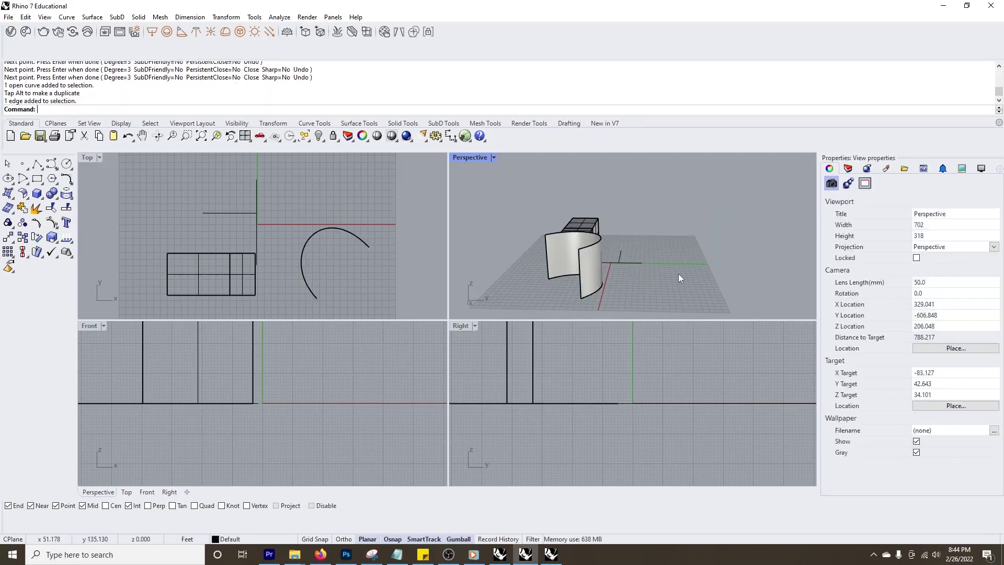
ctrl+shift+click(579, 271)
drag(613, 274, 658, 275)
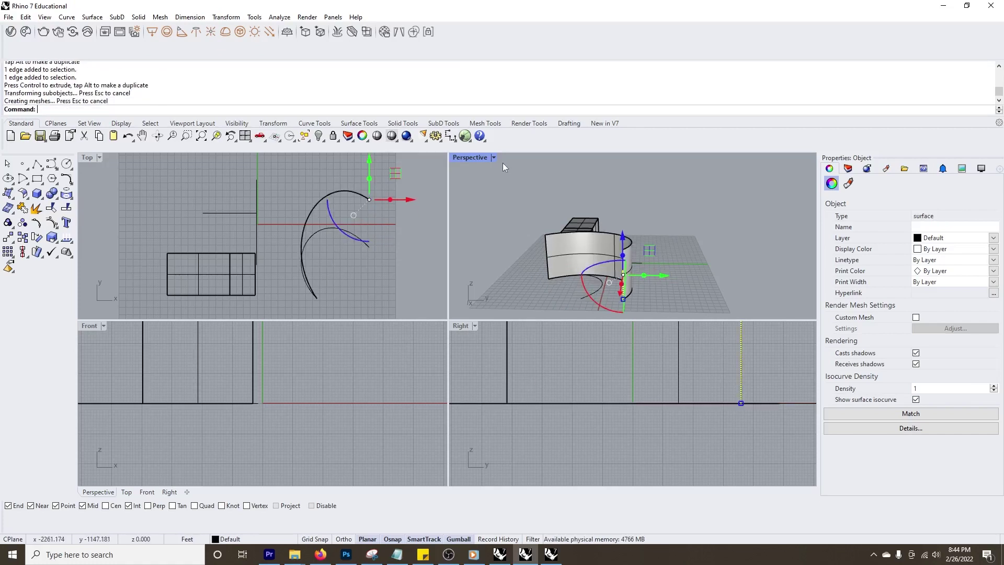
- Maximize the Perspective view and draw a rectangle on the ground in front of the box
double_click(471, 157)
right_drag(377, 319, 555, 335)
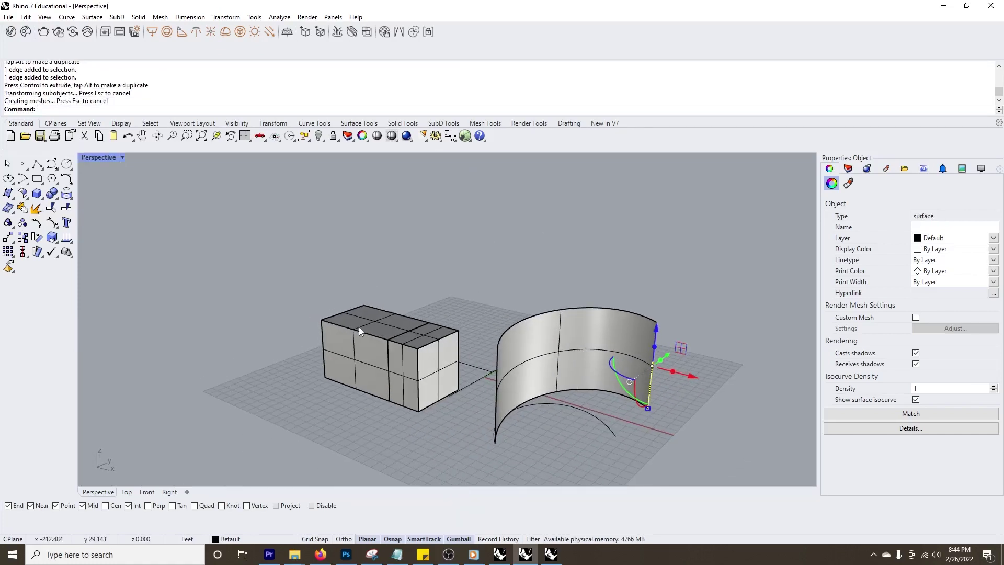
click(354, 415)
click(38, 179)
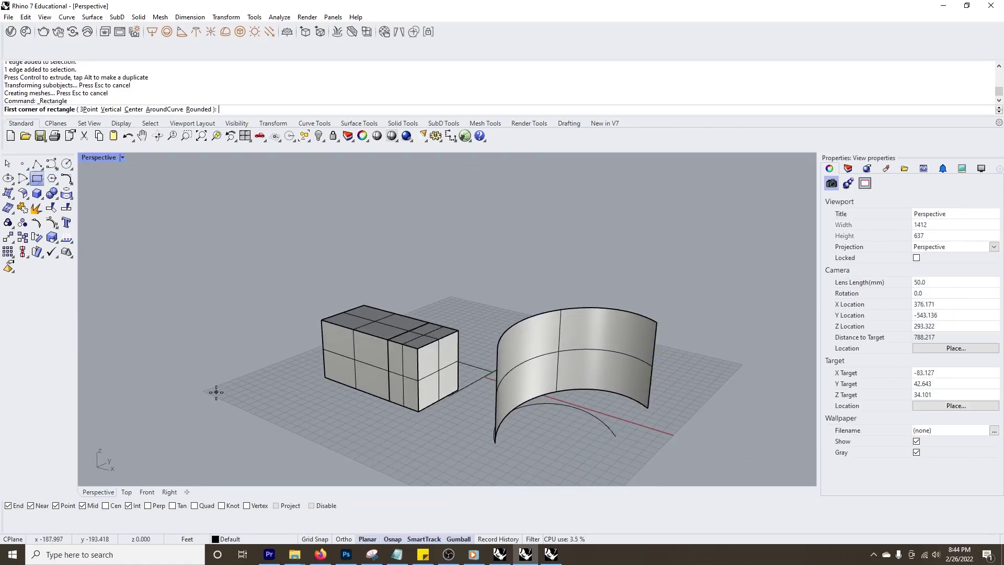
click(216, 392)
click(333, 408)
- Extrude the new rectangle upward and raise its front top edge to create a sloped volume
drag(272, 381, 242, 277)
key(Escape)
ctrl+shift+click(262, 358)
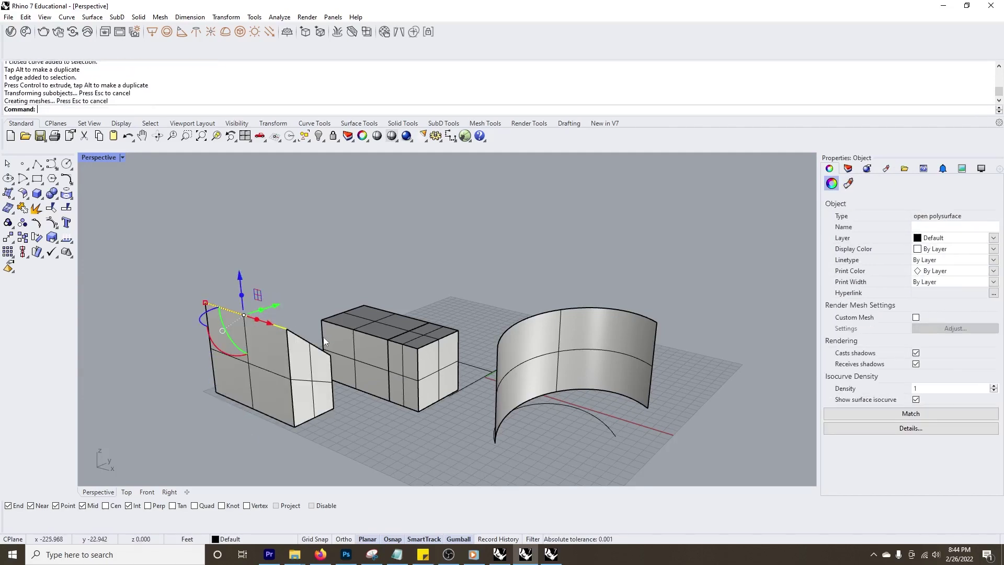
right_drag(335, 420, 297, 421)
click(297, 422)
- Extrude the tall front face of the sloped volume outward along negative Y
ctrl+shift+click(231, 364)
ctrl+drag(259, 340, 226, 345)
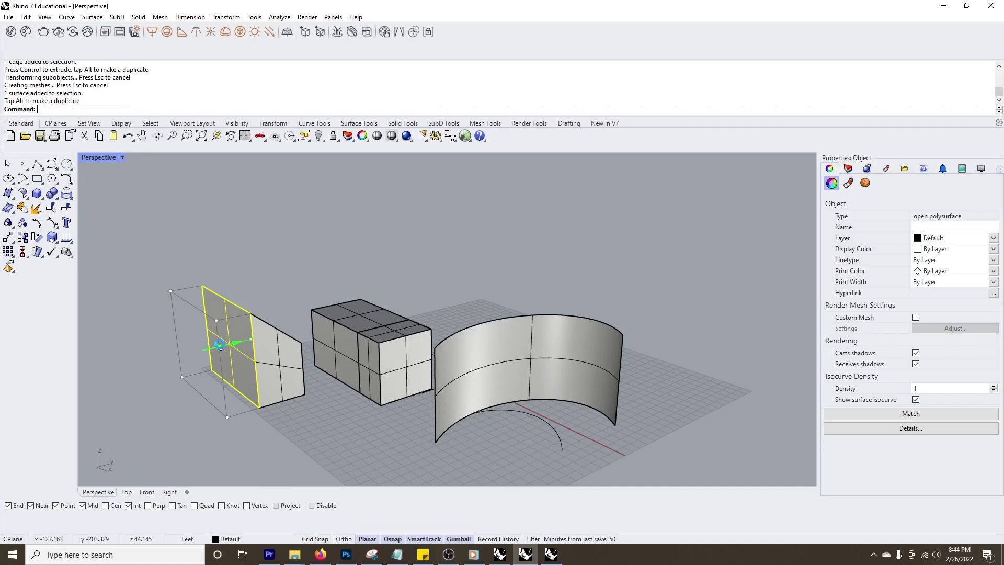
key(Escape)
text(B)
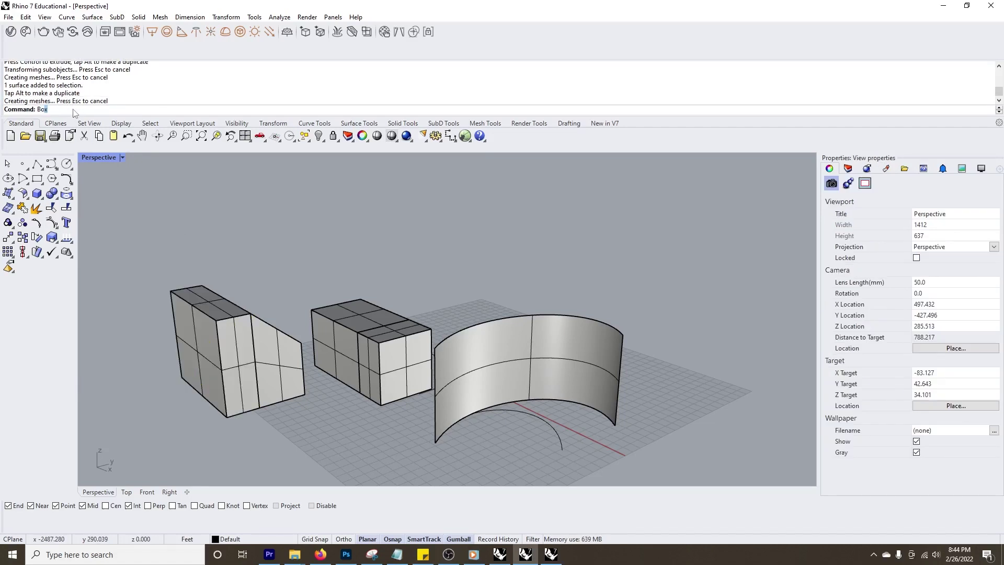
text(o)
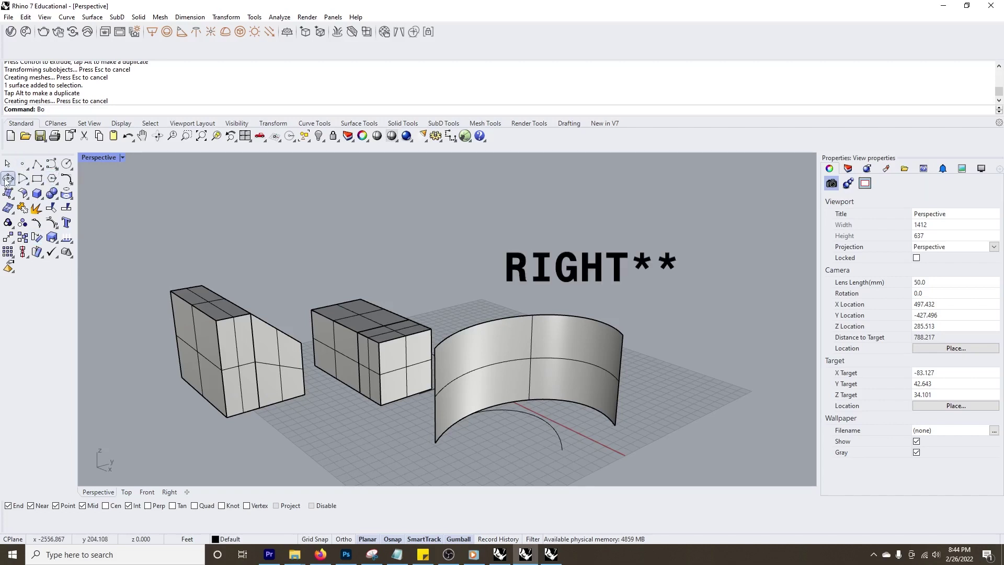
click(441, 377)
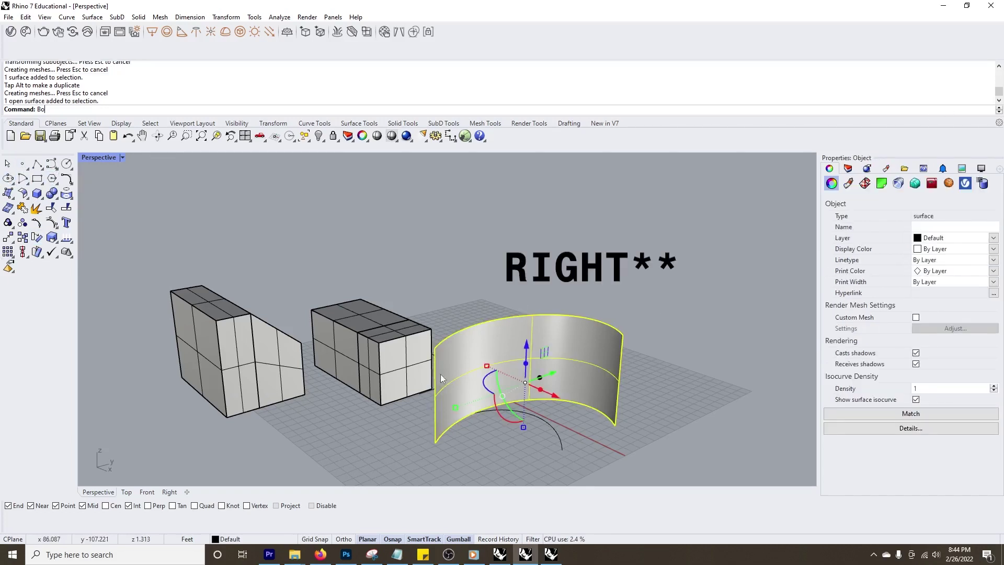
click(848, 169)
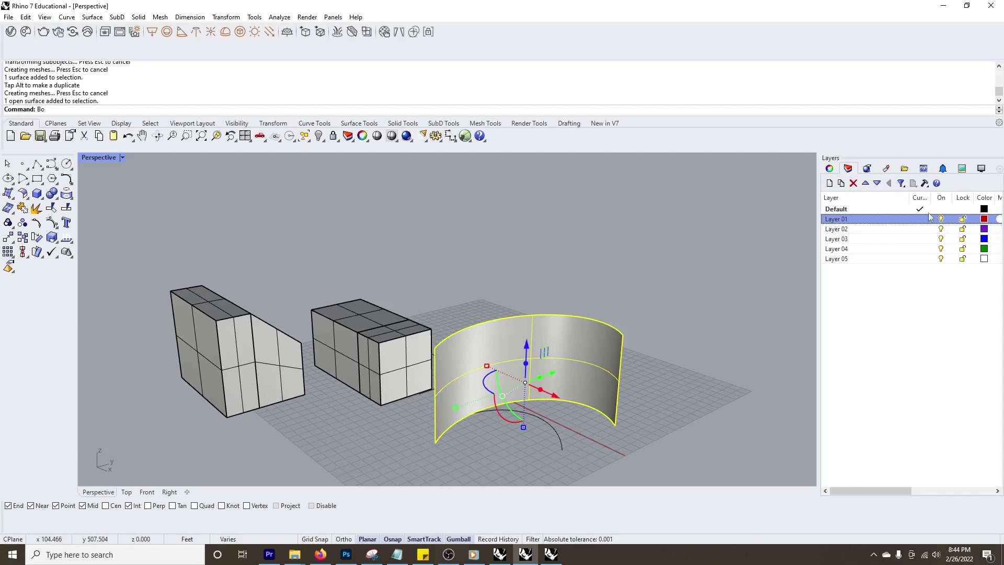
click(670, 280)
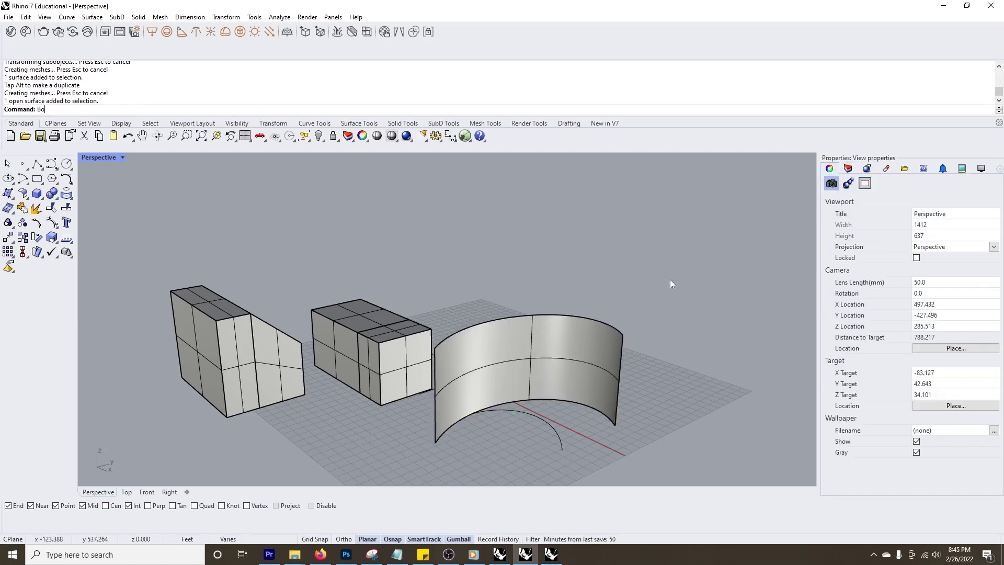
- Assign the Default material, of type Plaster, to the curved wall surface
click(611, 348)
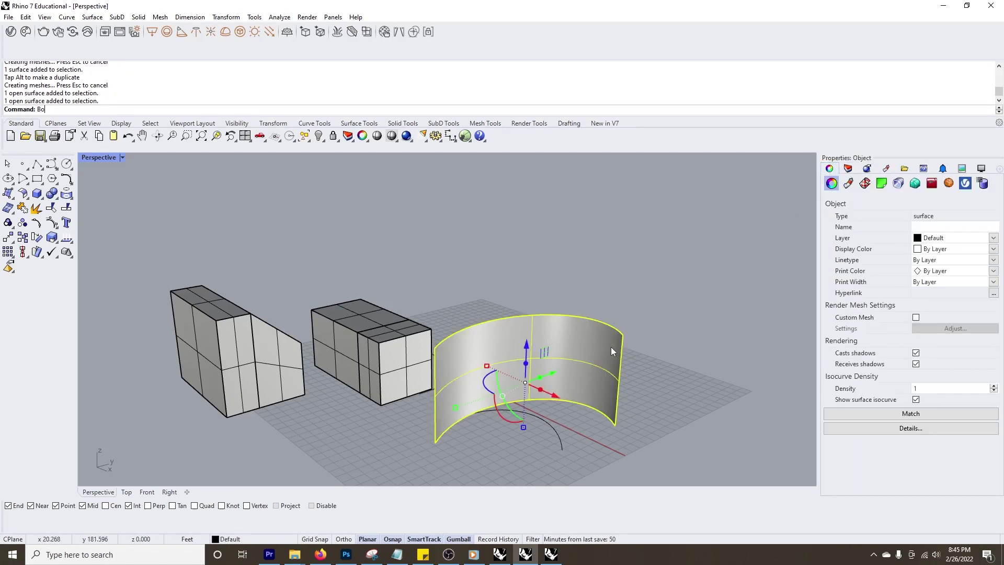
click(850, 184)
click(907, 216)
click(889, 322)
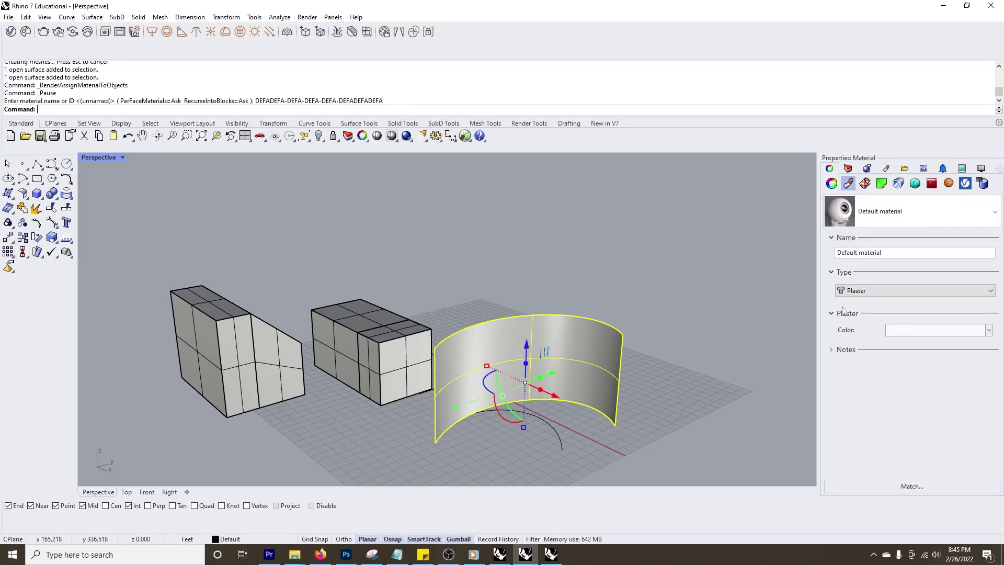
- Set the Perspective view's display mode to Rendered and inspect the white volumes
click(124, 158)
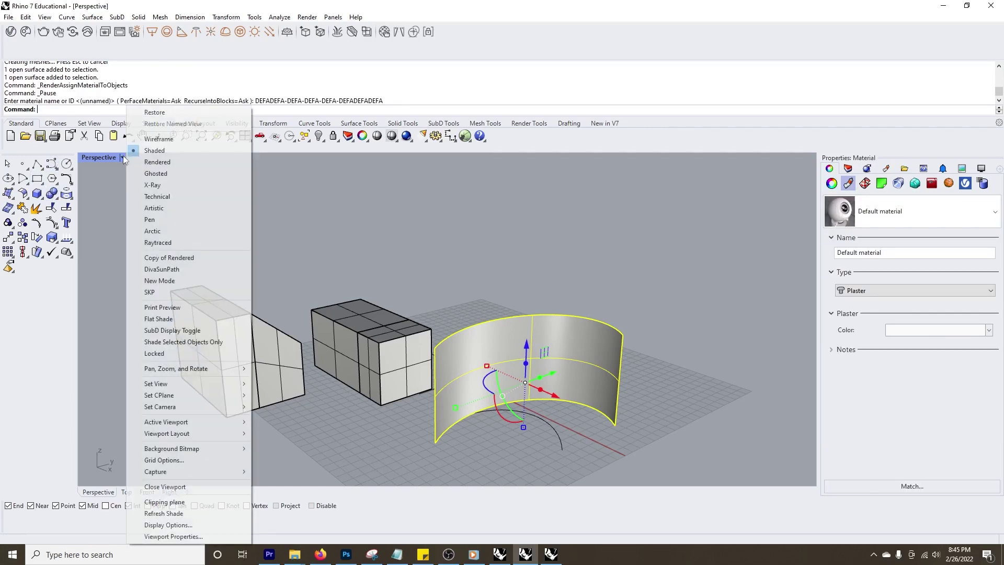
click(157, 162)
scroll(473, 355, up, 3)
scroll(473, 354, down, 5)
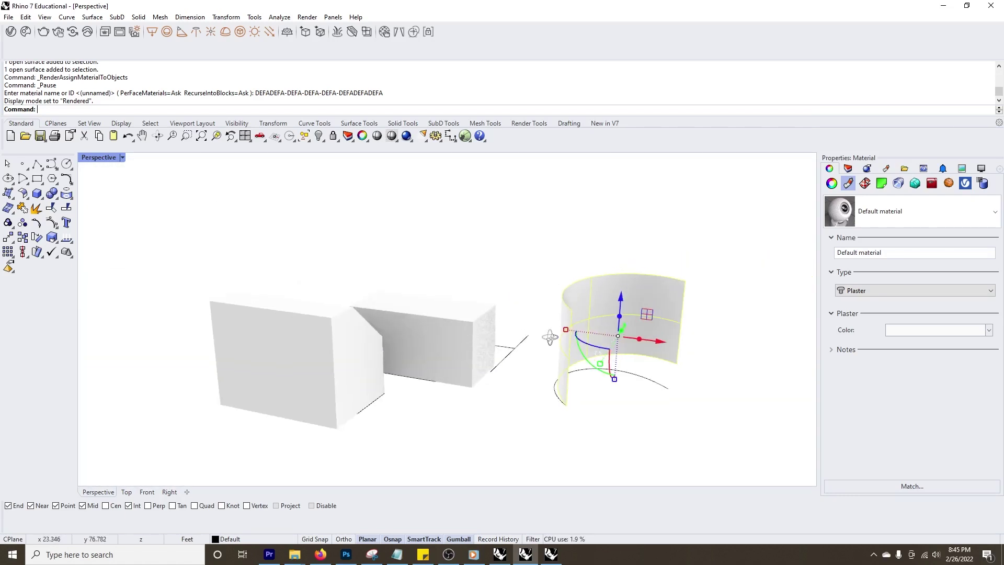
- Raise the top edge at the extended end of the middle box so that its top slopes upward
key(Escape)
ctrl+shift+click(447, 334)
click(447, 334)
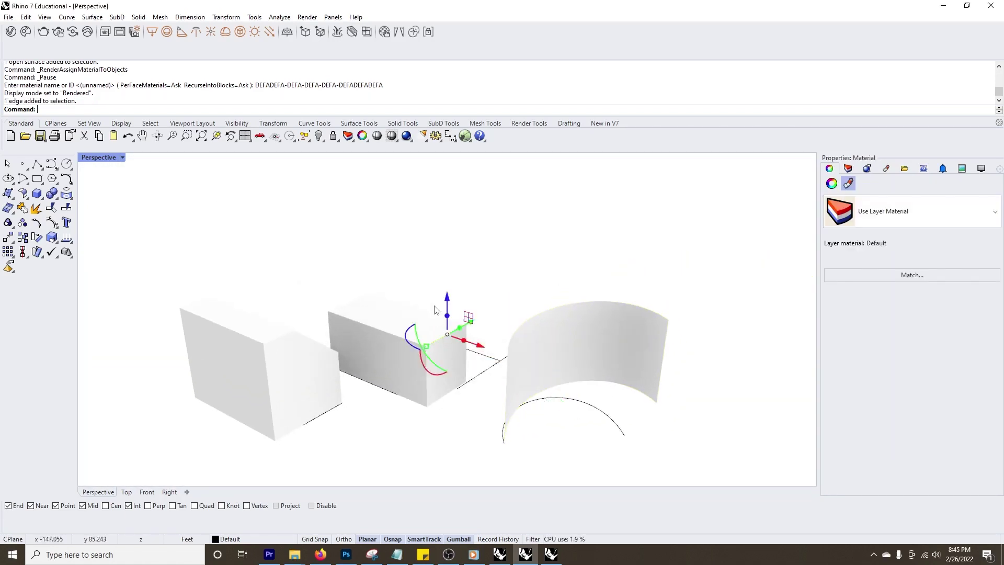
key(Escape)
ctrl+shift+click(451, 330)
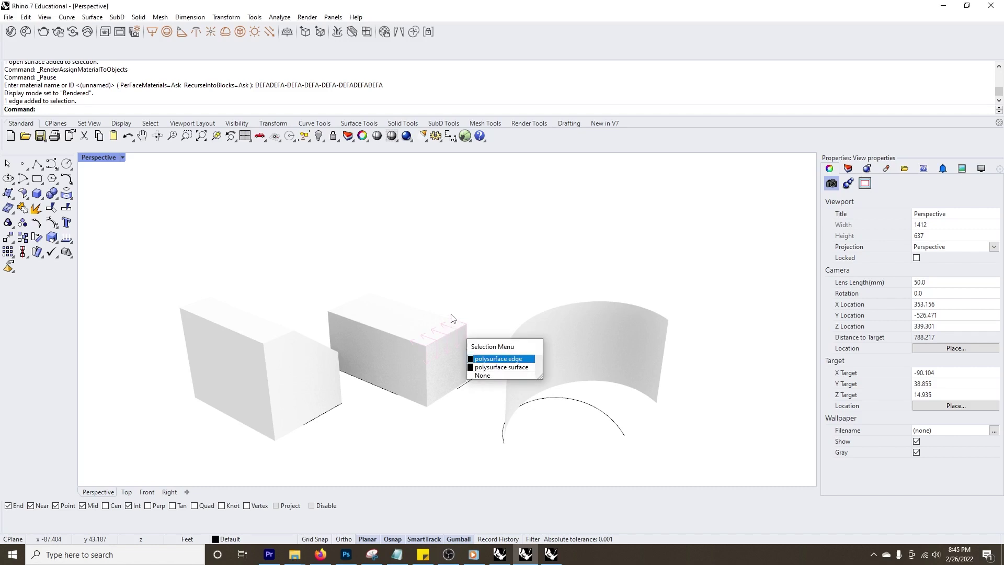
click(451, 317)
drag(447, 297, 446, 262)
right_drag(474, 299, 497, 313)
click(476, 408)
- Move the front side face of the middle box outward along negative Y
right_drag(515, 405, 470, 403)
ctrl+shift+click(368, 354)
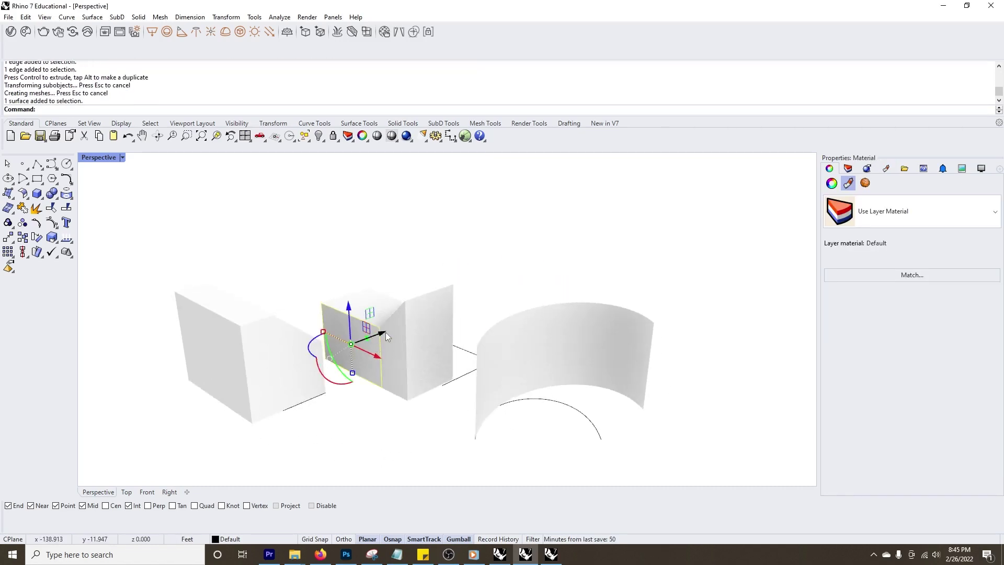
drag(385, 332, 370, 338)
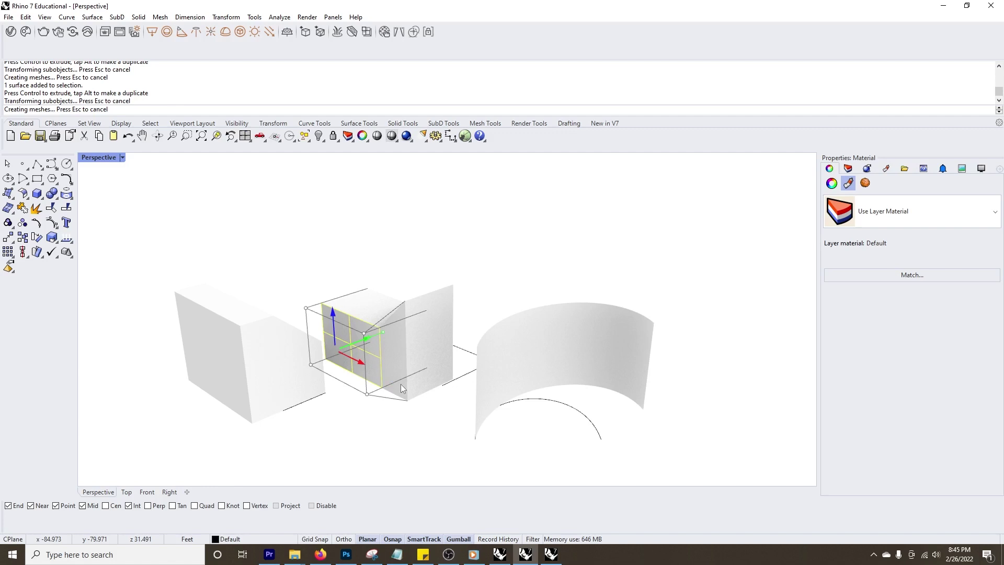
- Assign a new material of type Custom to the curved wall surface and clear the selection
click(586, 332)
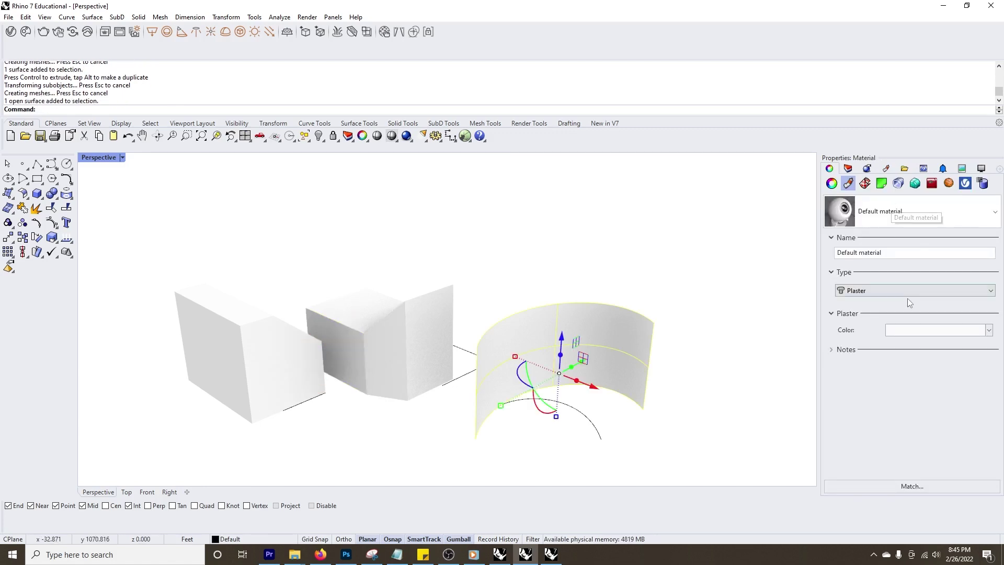
click(869, 211)
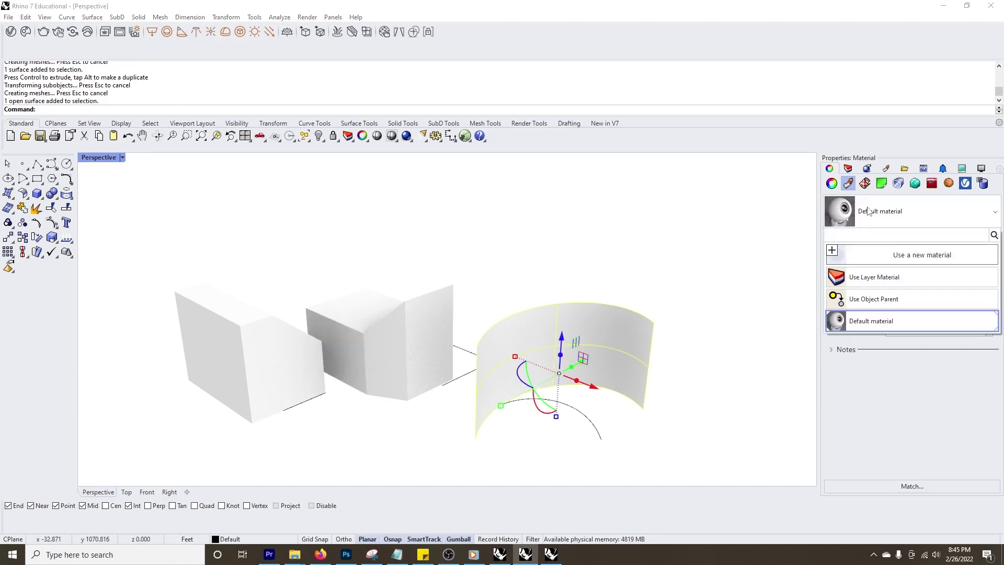
click(905, 252)
click(887, 288)
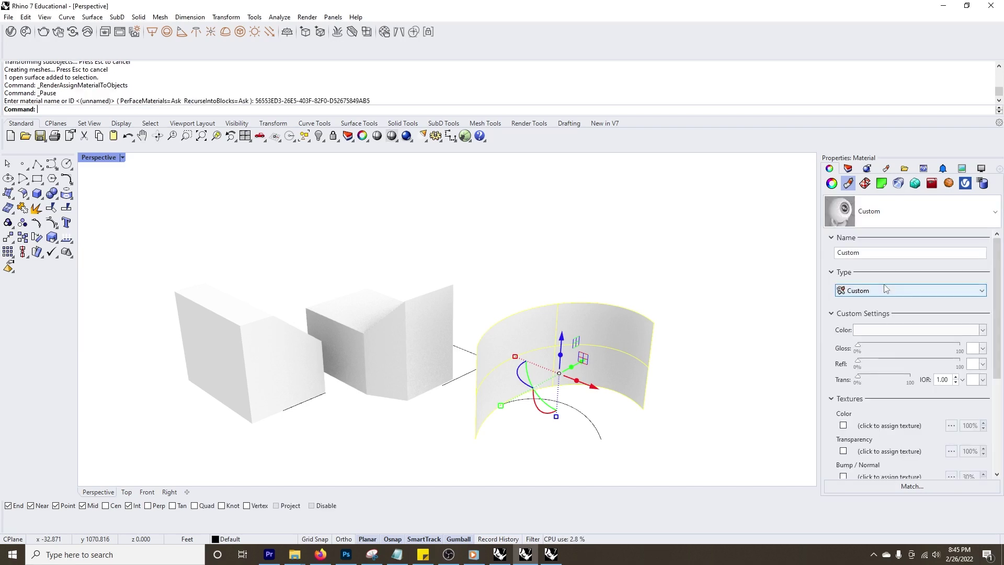
click(193, 173)
- Open the About Rhinoceros splash window and view its License section
click(349, 17)
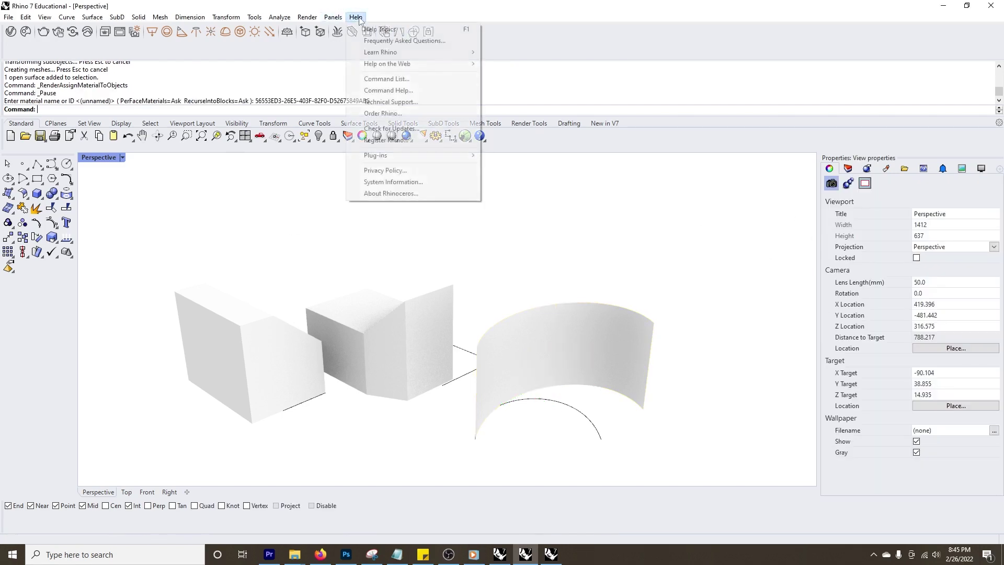
click(392, 194)
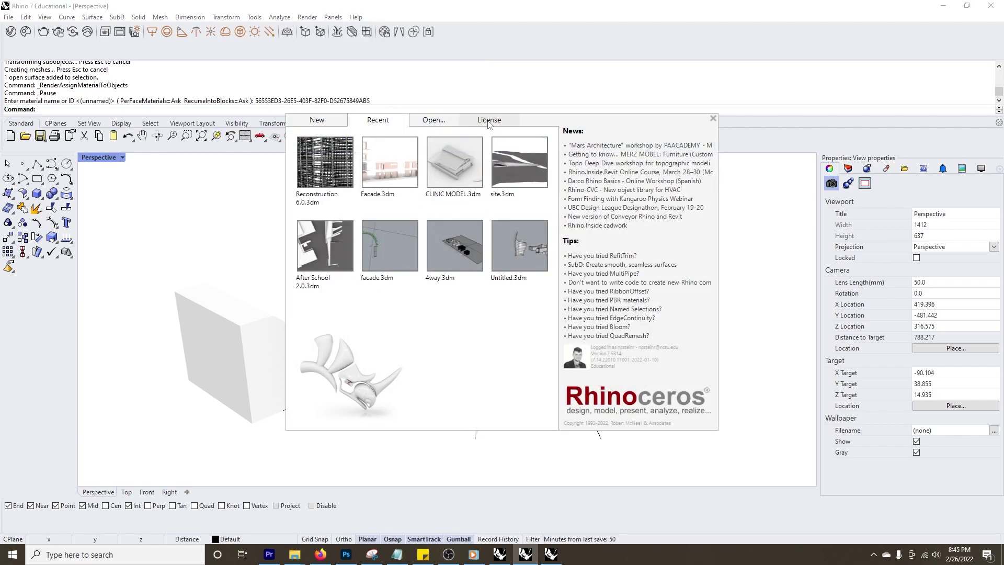
click(490, 121)
- Switch to Firefox and review the North America prices for Rhino 7 full and upgrade licenses, including the student or faculty rates
drag(570, 121, 453, 152)
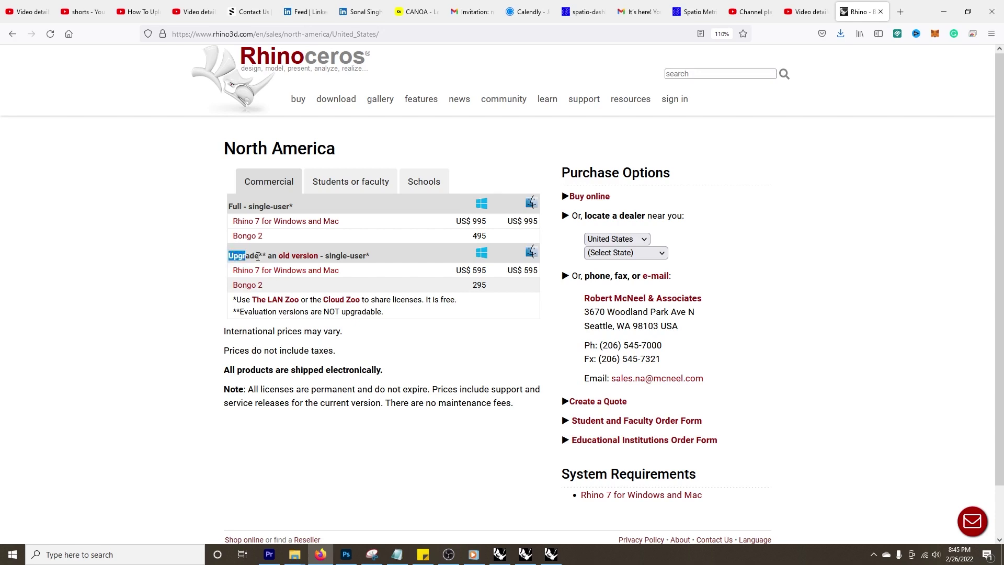
click(361, 187)
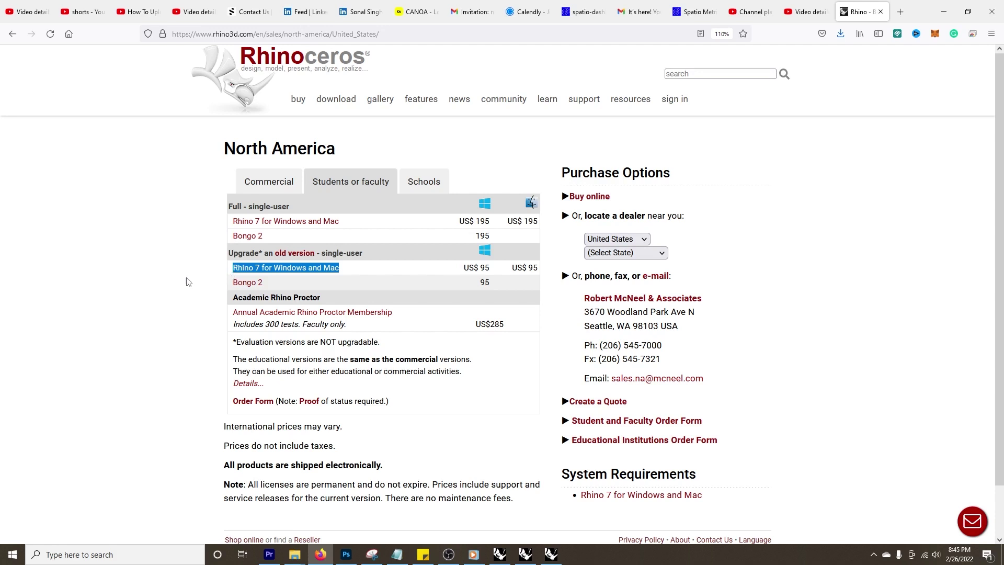
scroll(521, 320, down, 2)
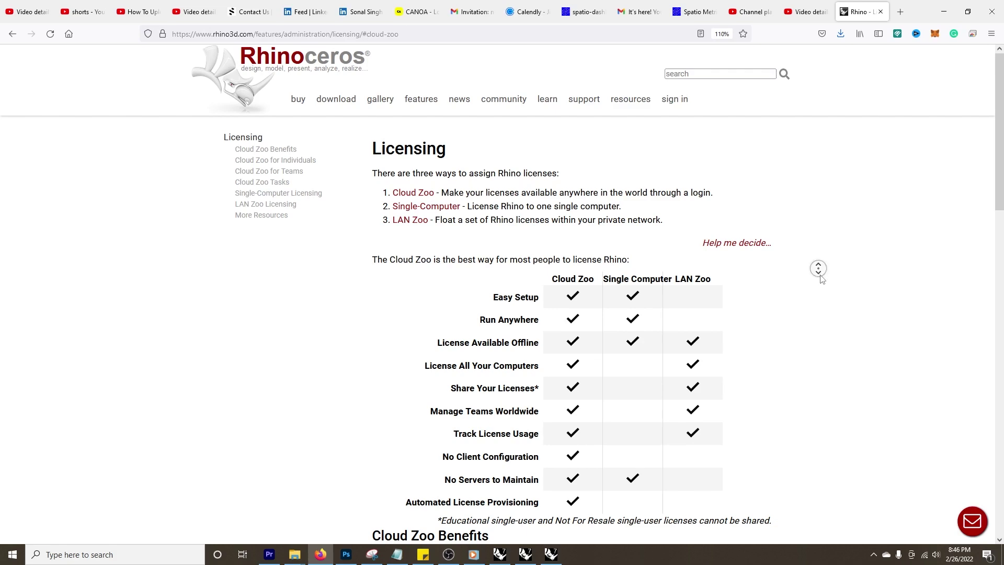
- Read the Rhino licensing page, covering the Cloud Zoo comparison, its benefits and its setup for individuals and teams
middle_click(825, 276)
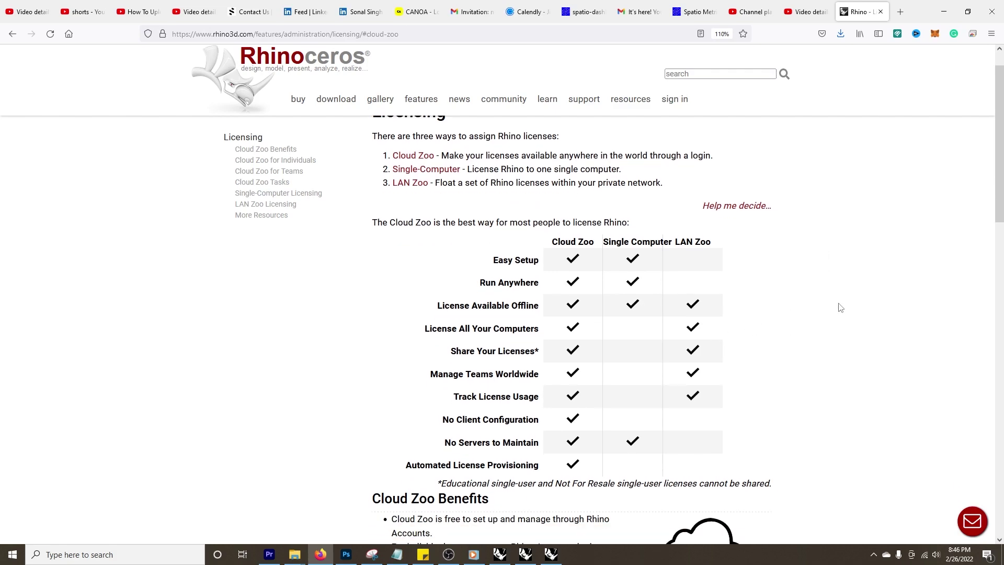
middle_drag(840, 318, 842, 329)
scroll(826, 334, down, 7)
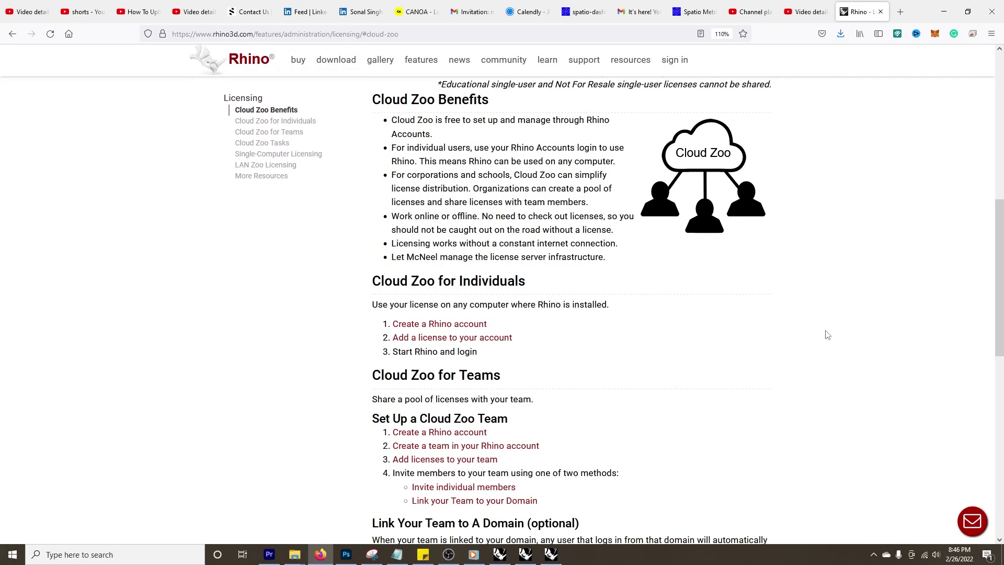
scroll(764, 235, up, 2)
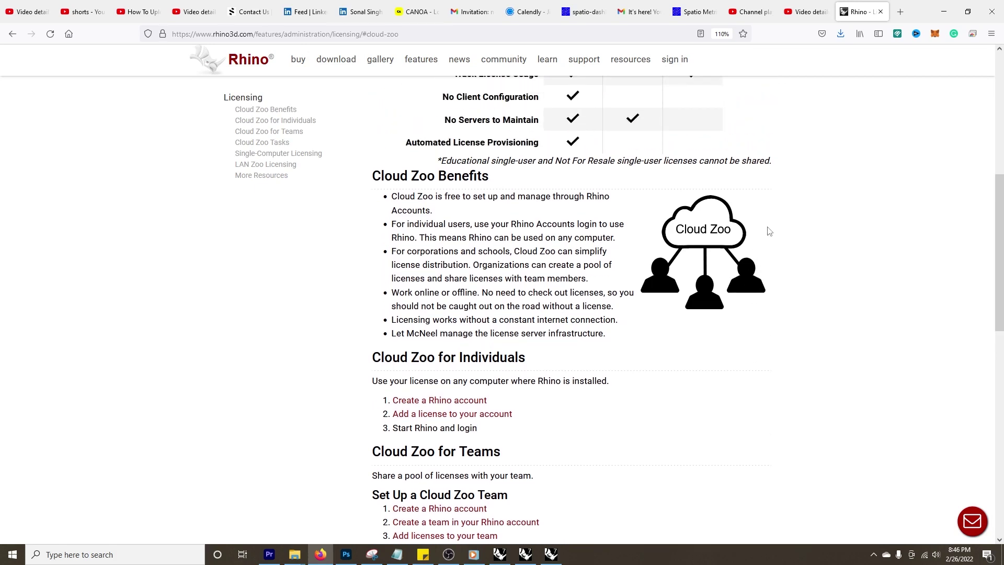